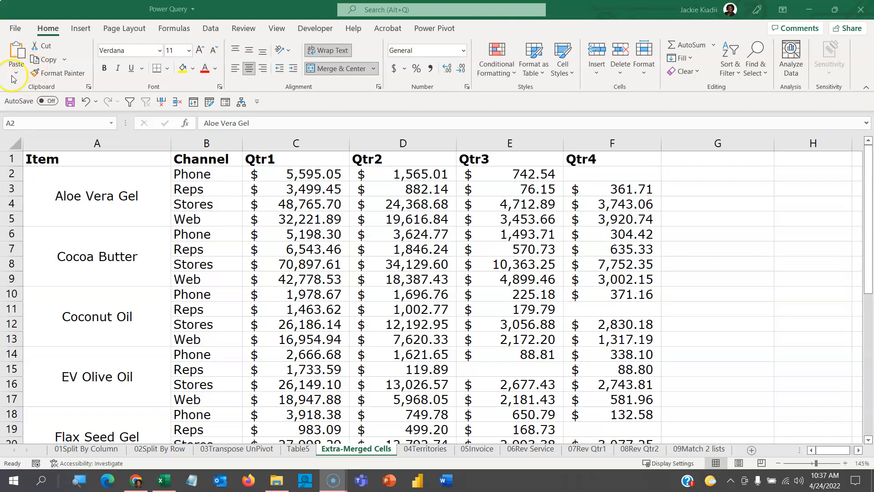
- Create a blank workbook and bring the Extra-Merged Cells sheet of the Power Query workbook into the Power Query Editor
click(96, 179)
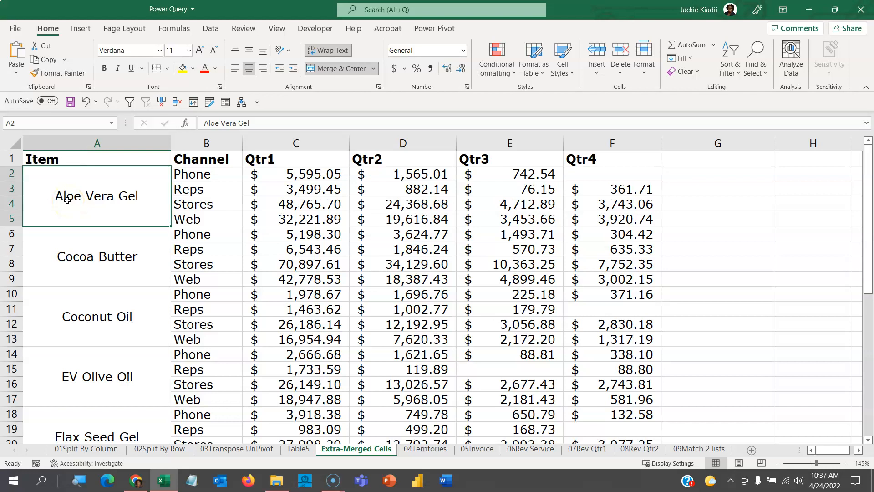
key(ctrl+n)
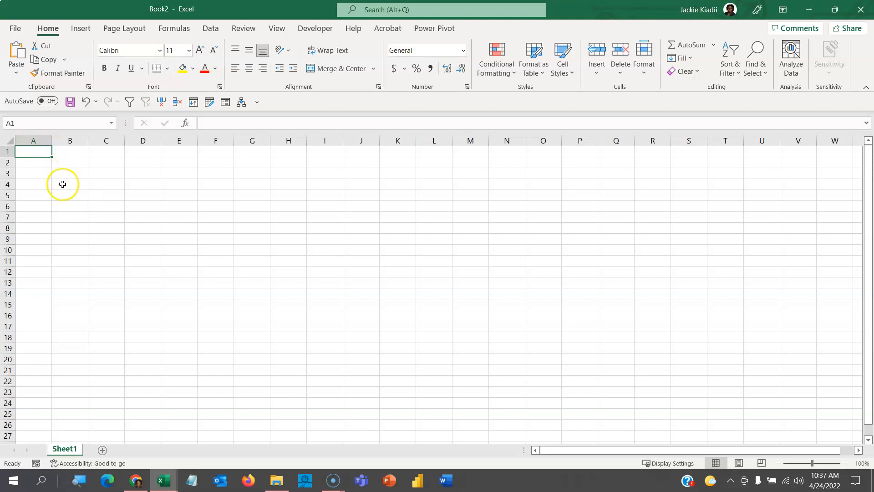
click(210, 30)
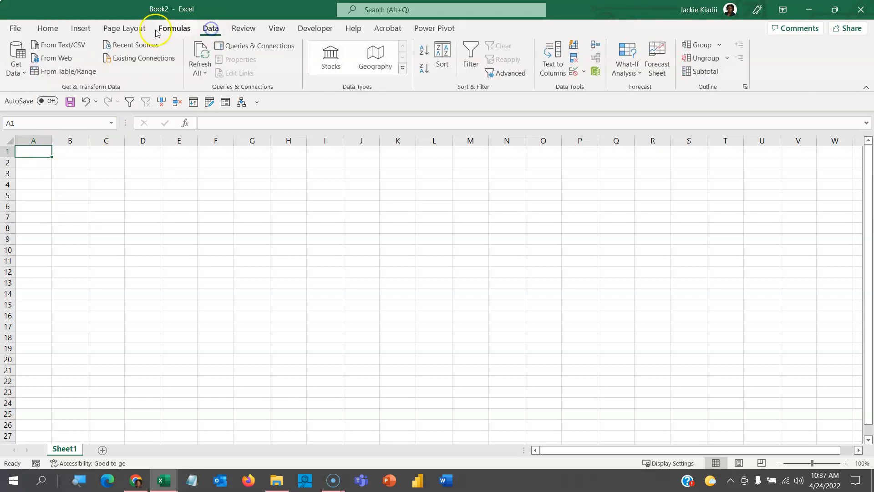
click(16, 72)
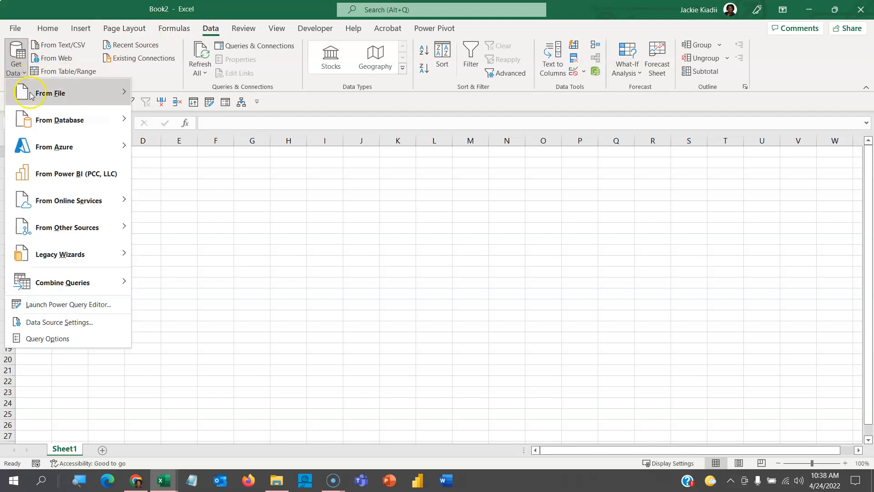
mouse_move(130, 97)
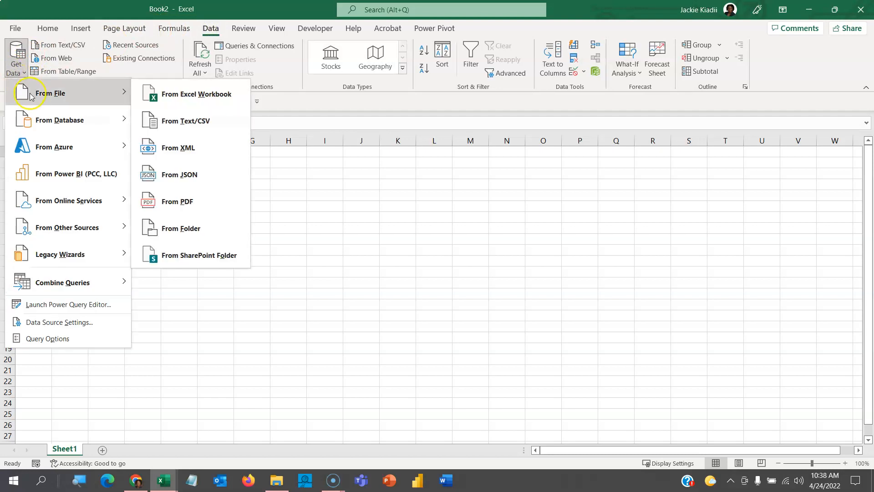
click(161, 95)
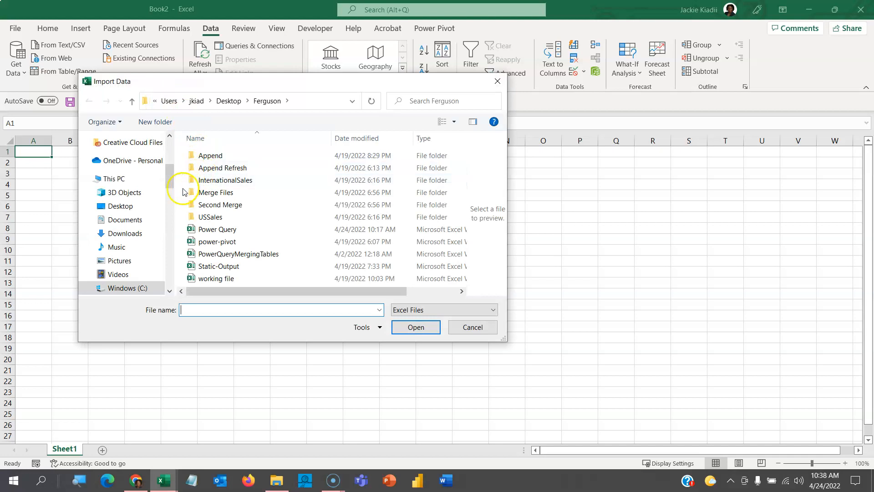
click(210, 232)
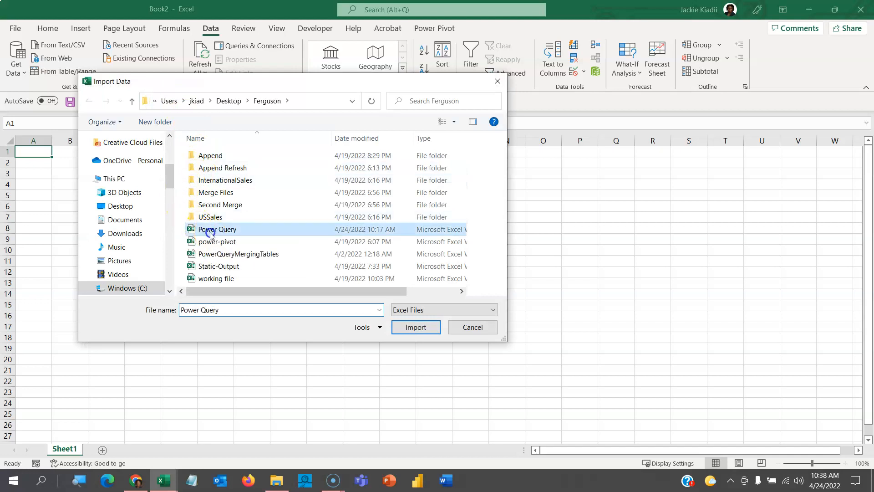
click(421, 331)
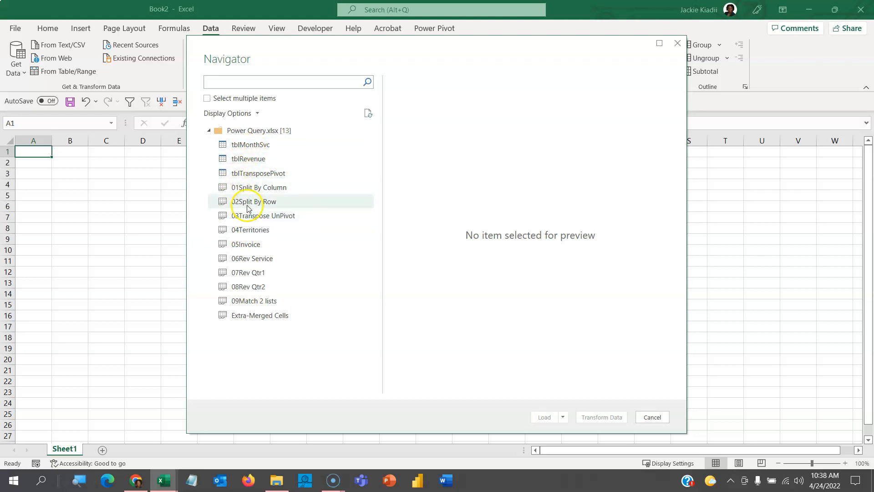
click(270, 315)
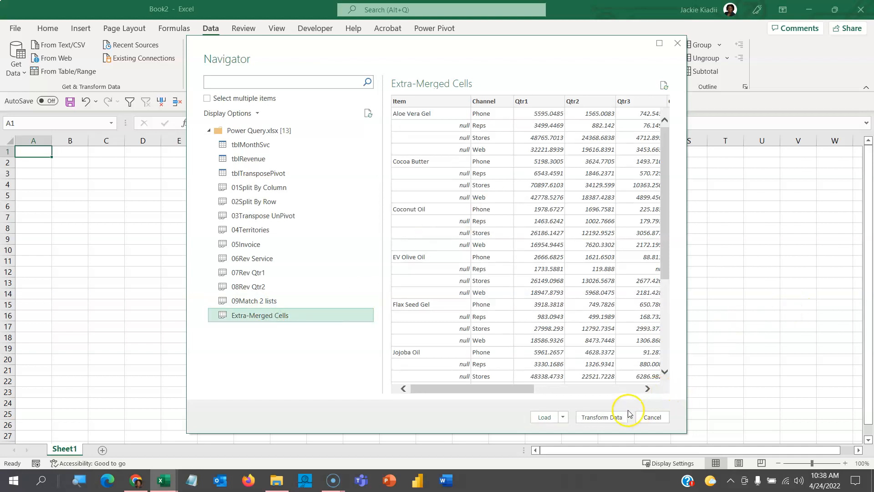
click(601, 417)
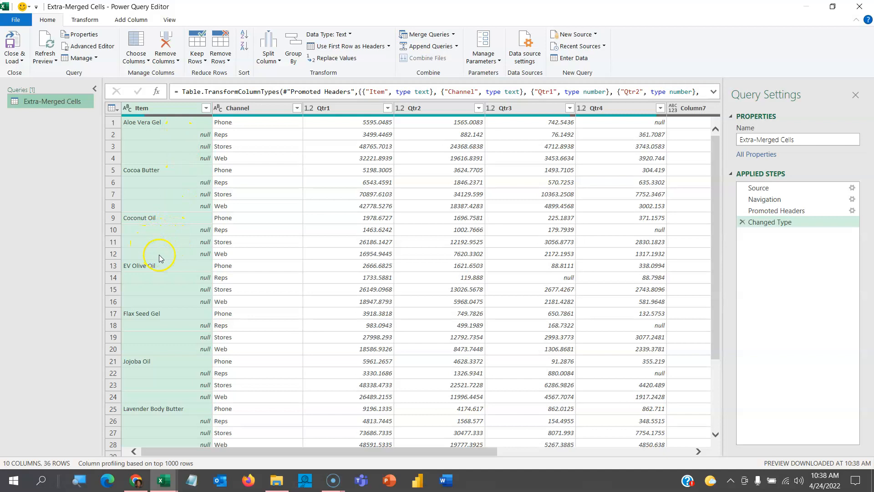
- Fill the Item column down so each item name replaces the null cells beneath it
click(164, 110)
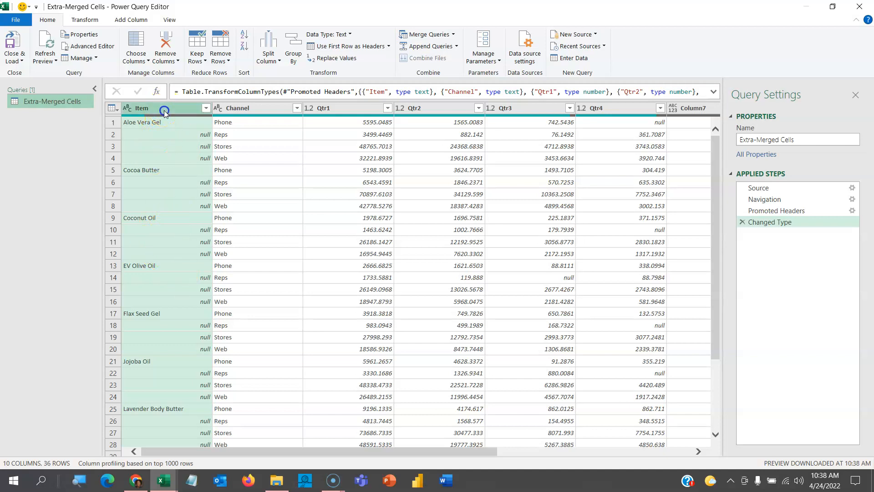
click(85, 19)
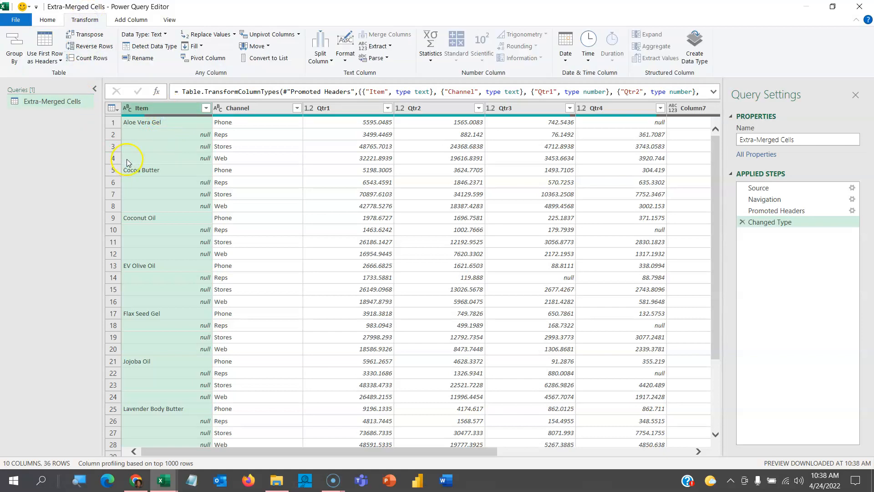
click(199, 46)
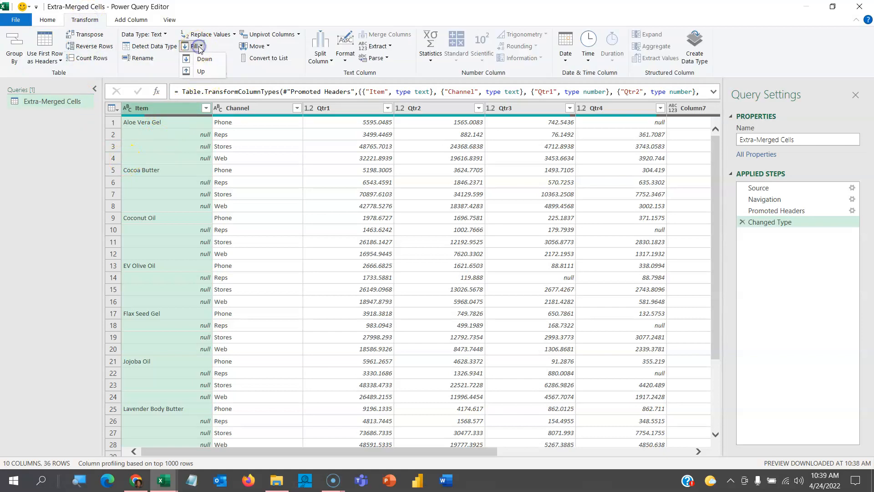
click(202, 62)
click(203, 60)
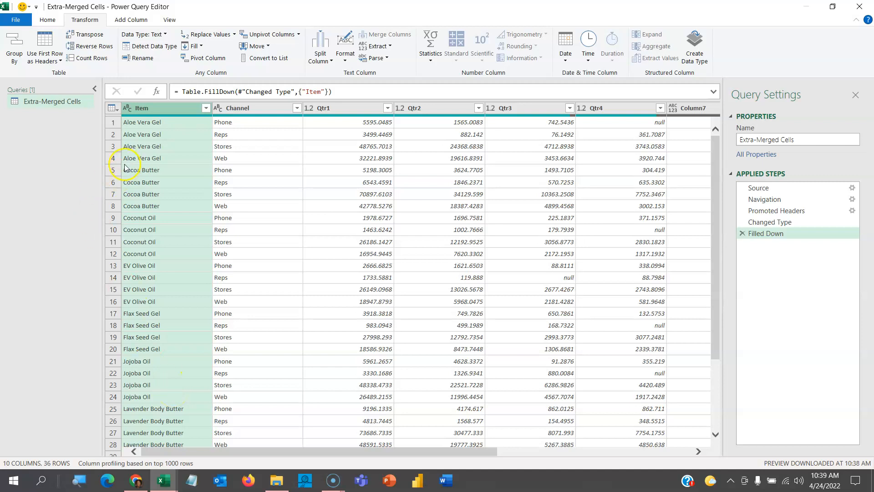
- Remove the empty columns Column7 through Column10 from the query
drag(421, 451, 628, 461)
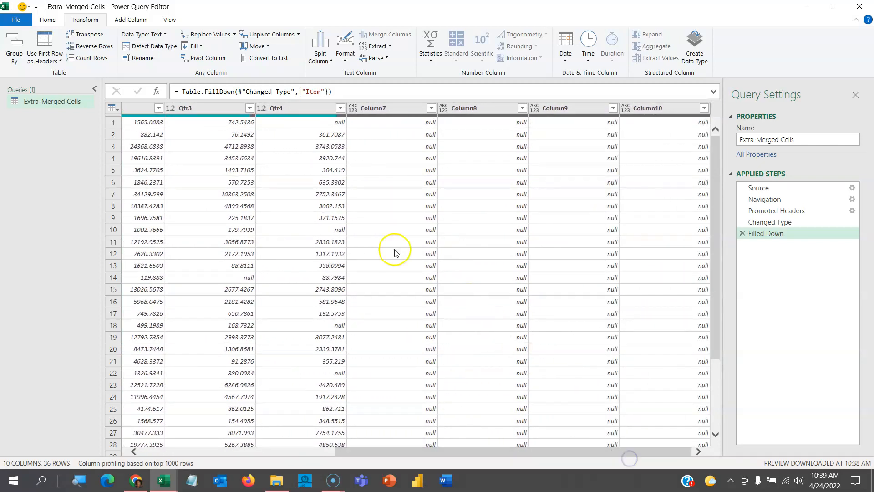
click(363, 110)
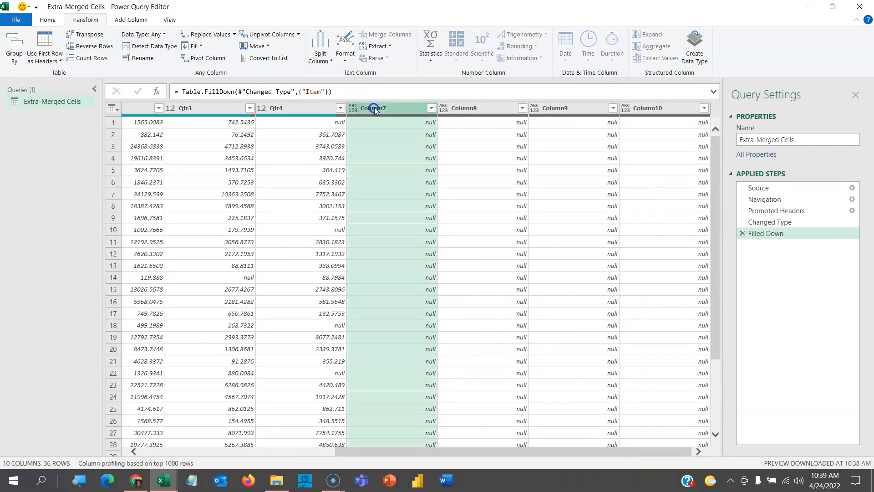
shift+click(672, 108)
right_click(671, 108)
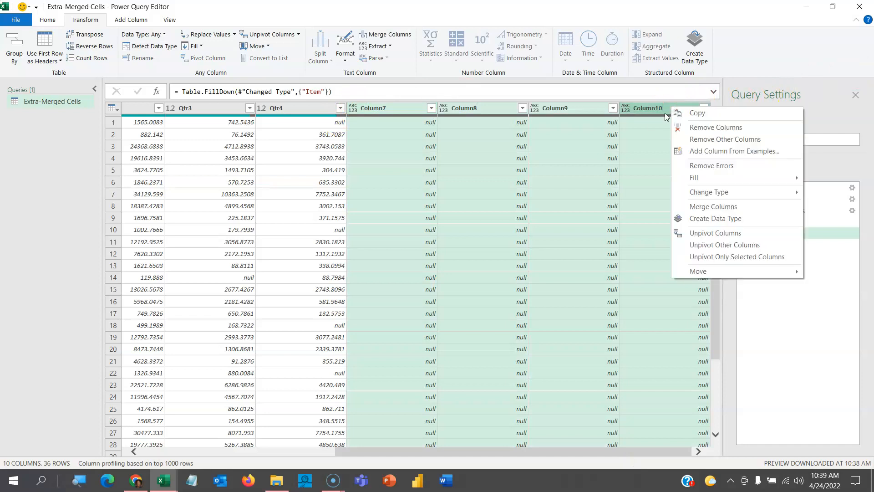
click(681, 128)
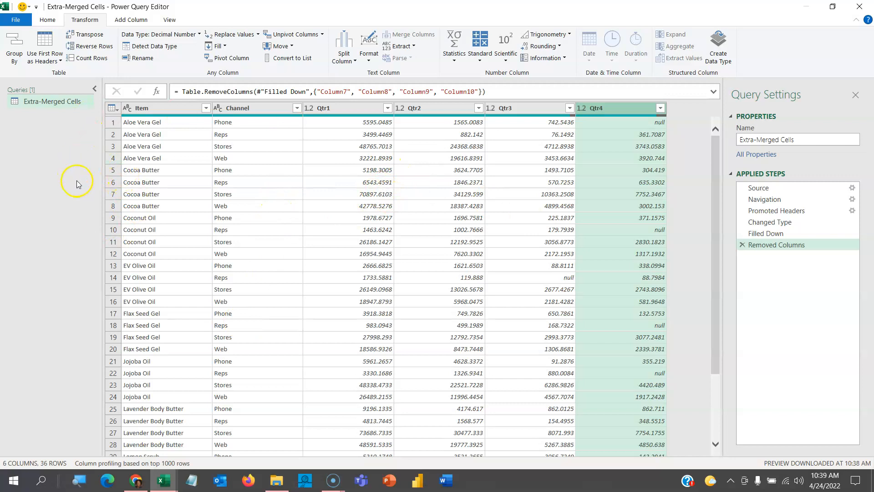
- Load the query result into the workbook as a table on a new worksheet
click(47, 20)
click(10, 62)
click(19, 82)
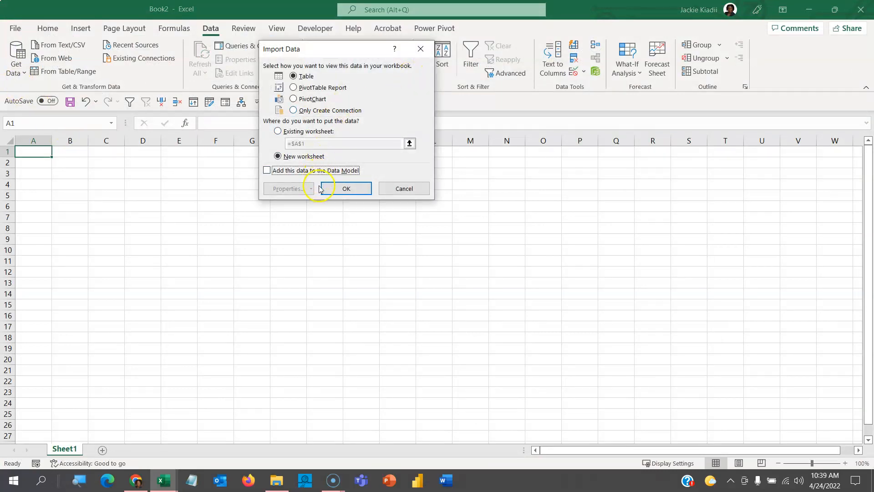
click(339, 189)
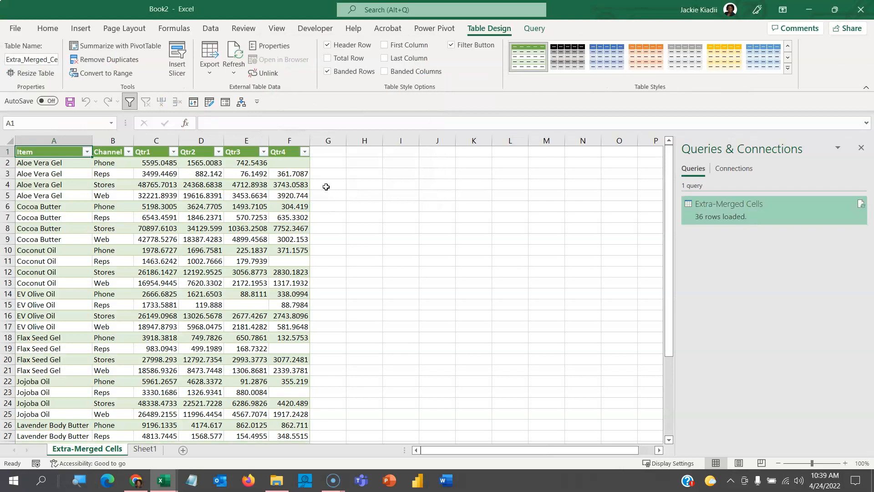
- Compare the loaded table's Item column with the merged item cells in the Power Query workbook, and return to the new workbook
click(64, 193)
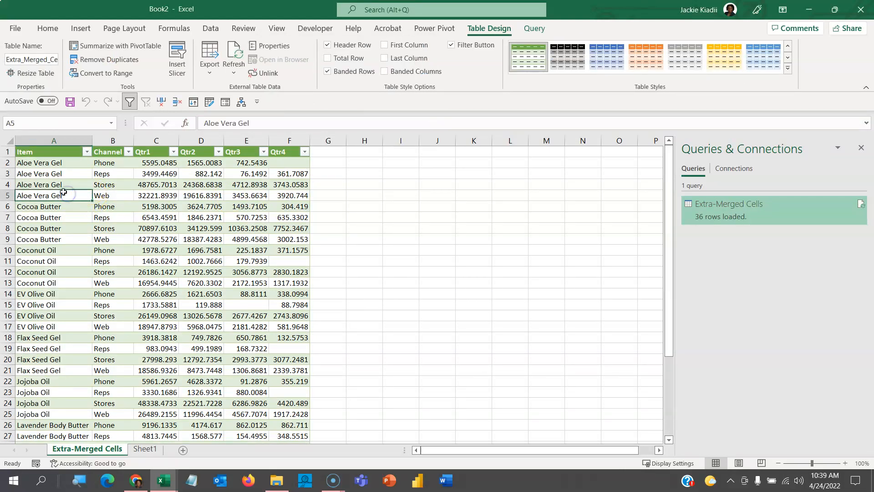
click(163, 483)
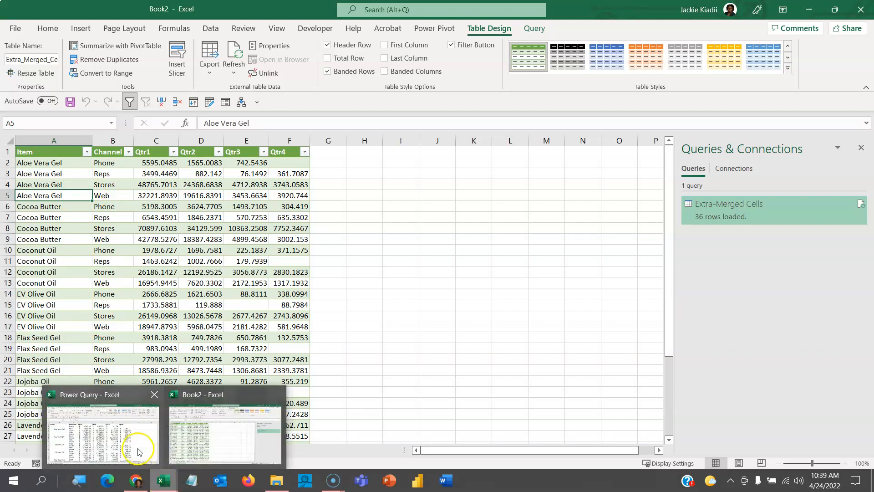
click(91, 396)
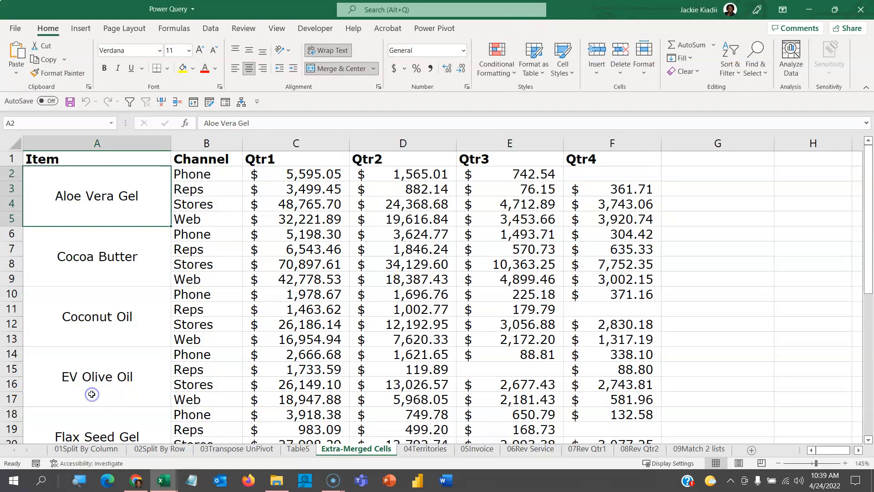
click(163, 480)
click(236, 394)
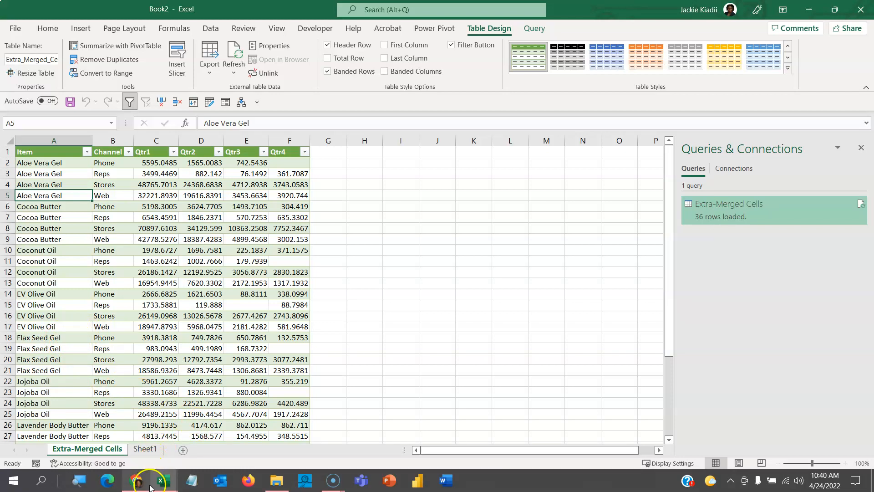
mouse_move(149, 485)
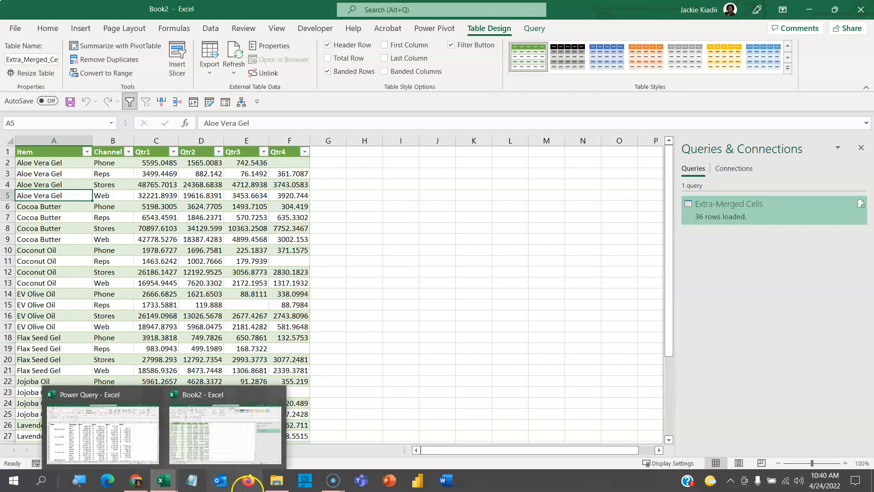
mouse_move(341, 488)
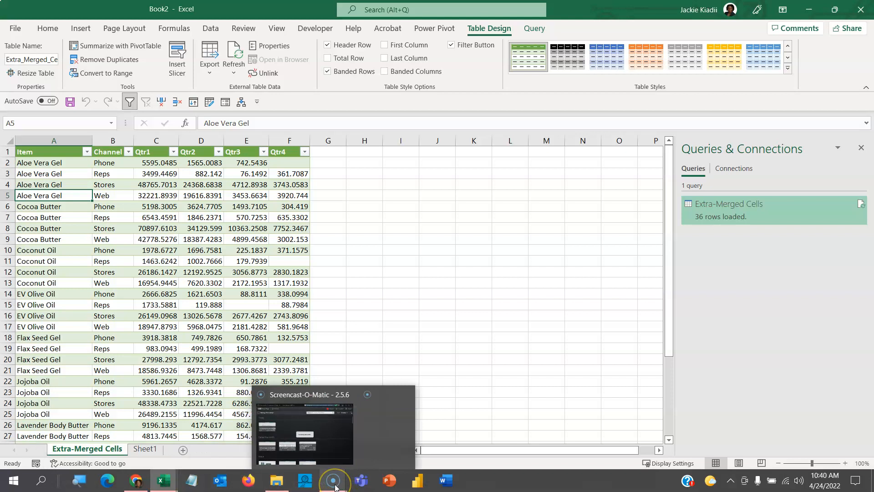
click(377, 437)
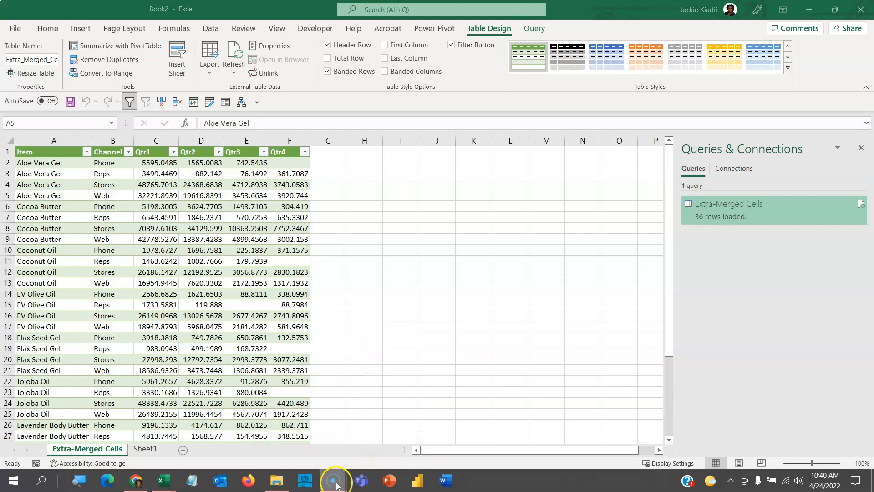
mouse_move(335, 483)
click(379, 405)
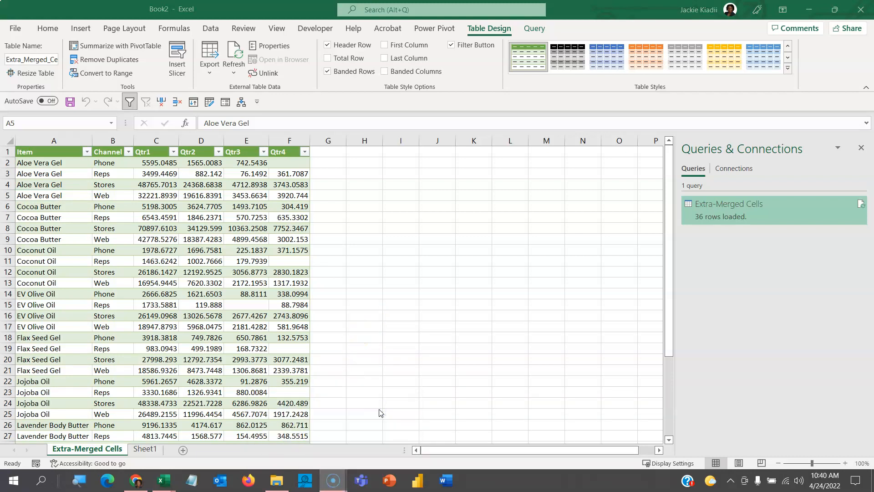
click(339, 483)
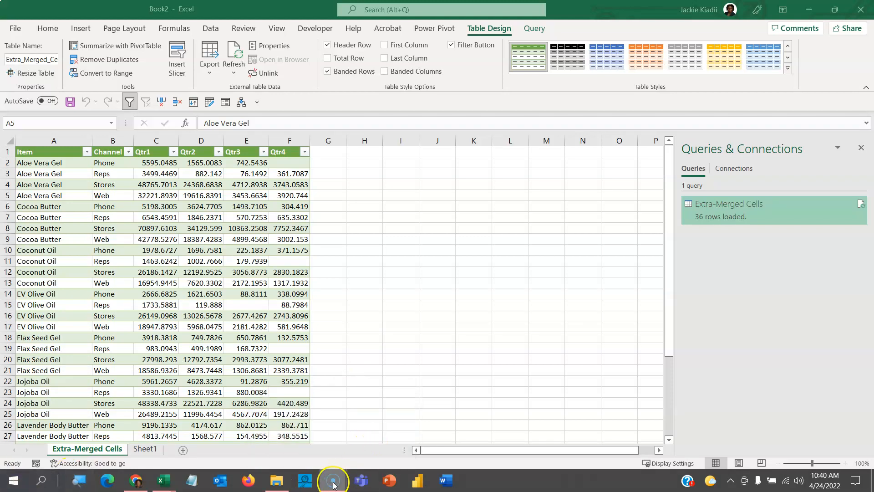
mouse_move(337, 483)
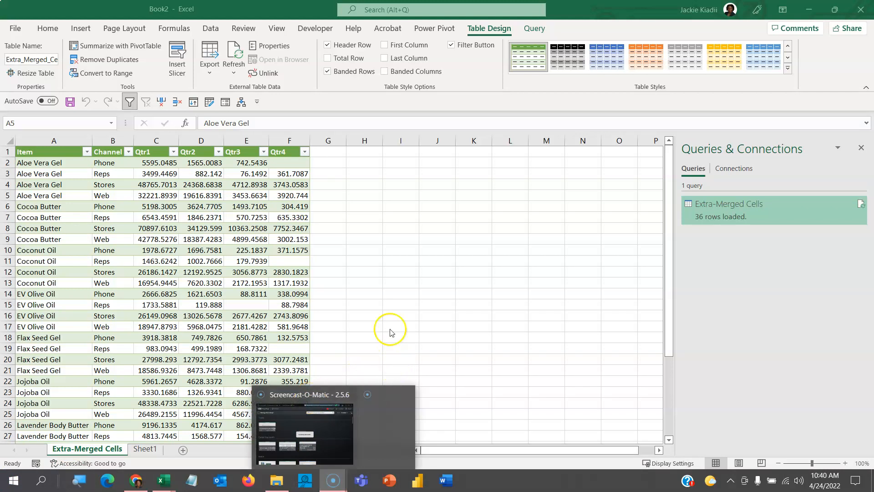
key(alt+Tab)
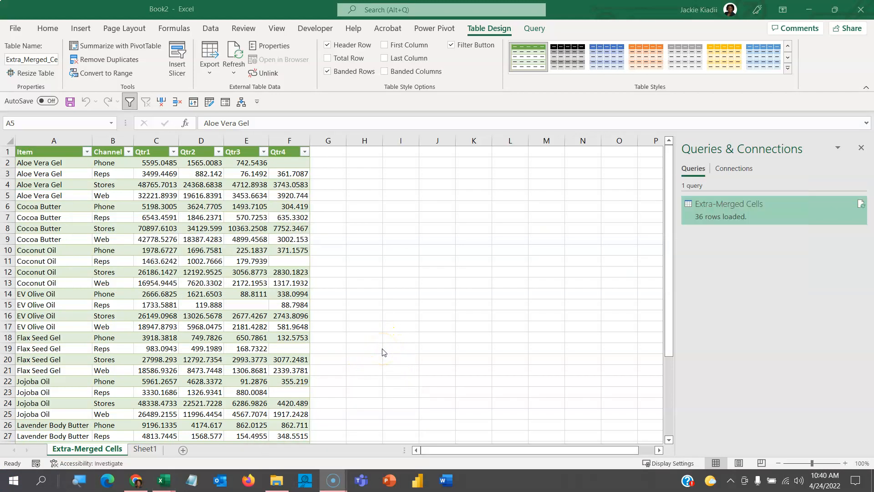
click(808, 9)
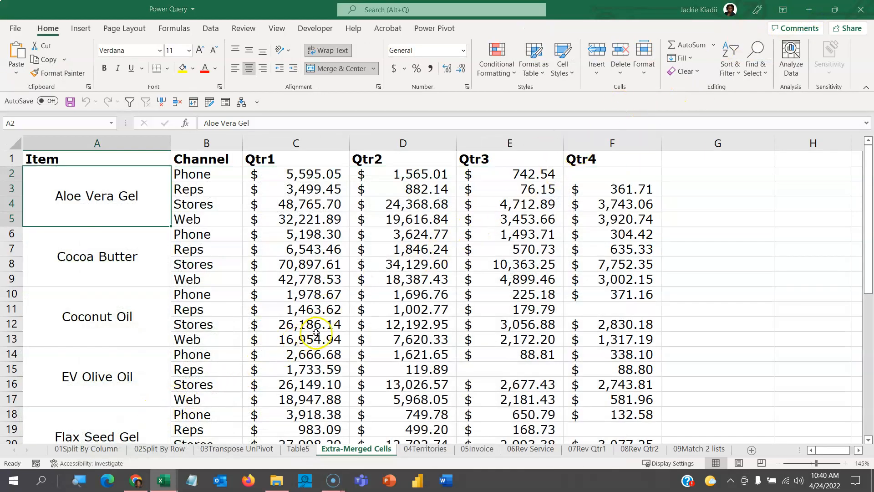
key(alt+Tab)
key(alt+Tab)
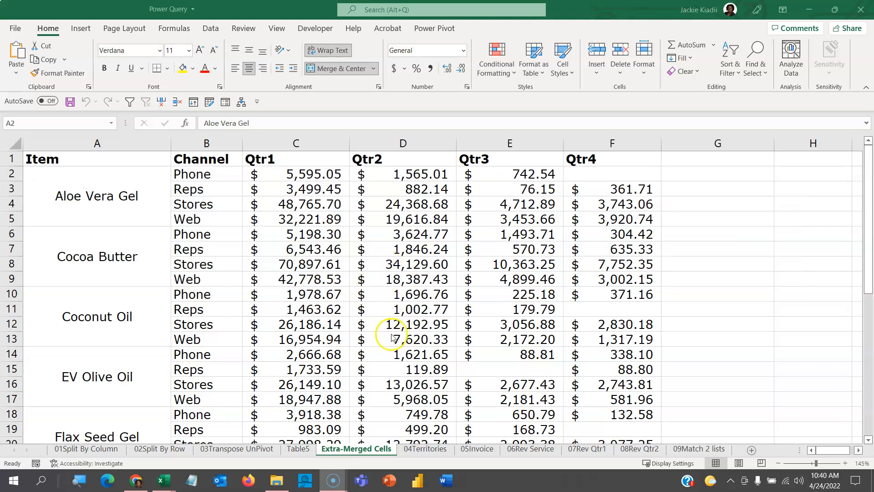
key(alt+Tab)
key(alt+Tab)
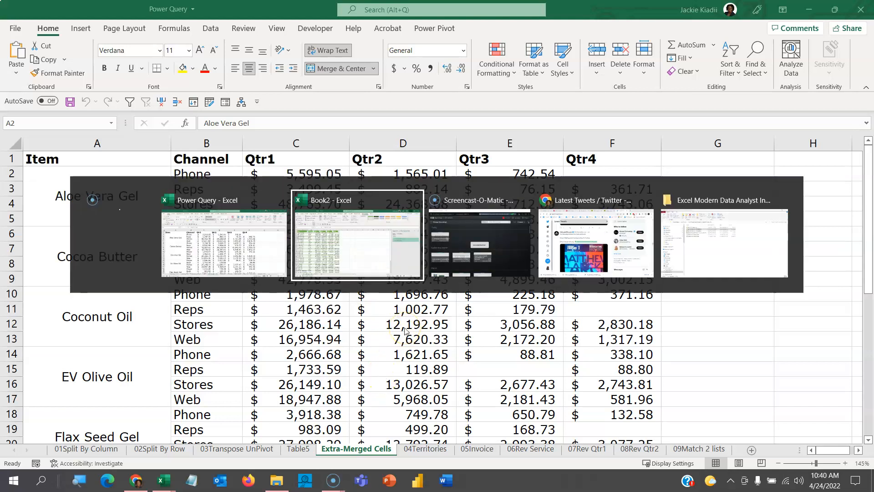
key(alt+Tab)
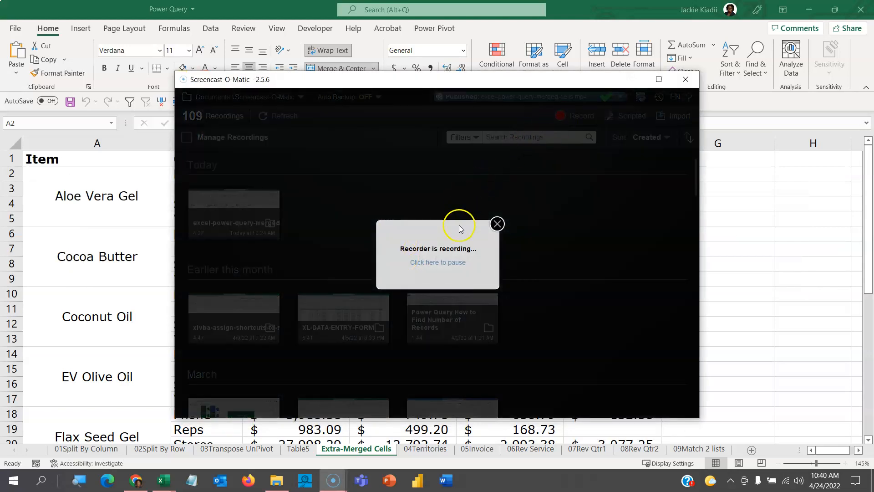